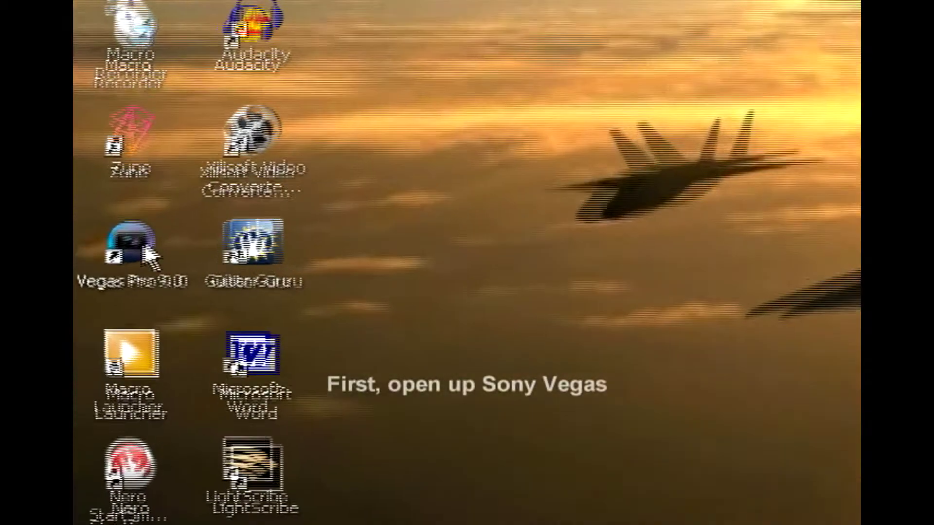
Open Vegas Pro 9.0 and place CLIP0009 from the BAAOO folder at the start of the timeline.
click(100, 263)
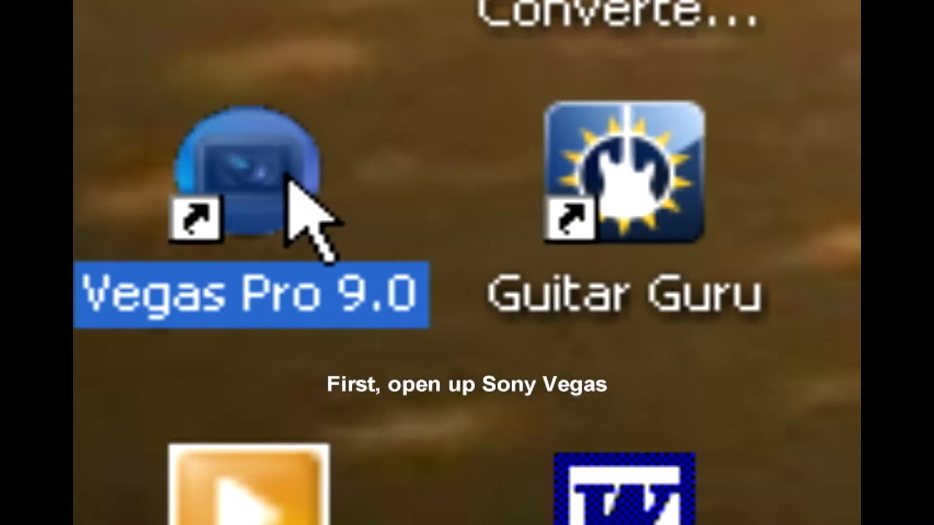
double_click(288, 180)
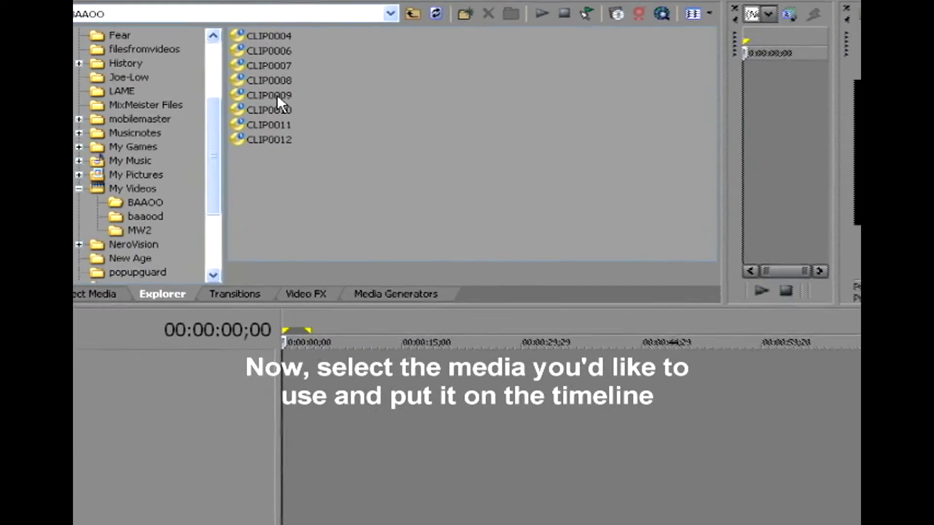
click(277, 93)
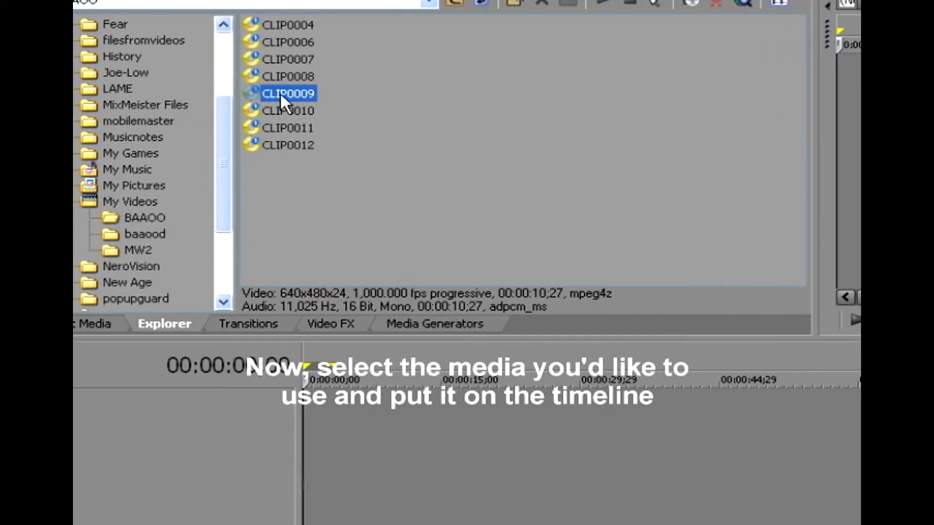
drag(278, 92, 313, 419)
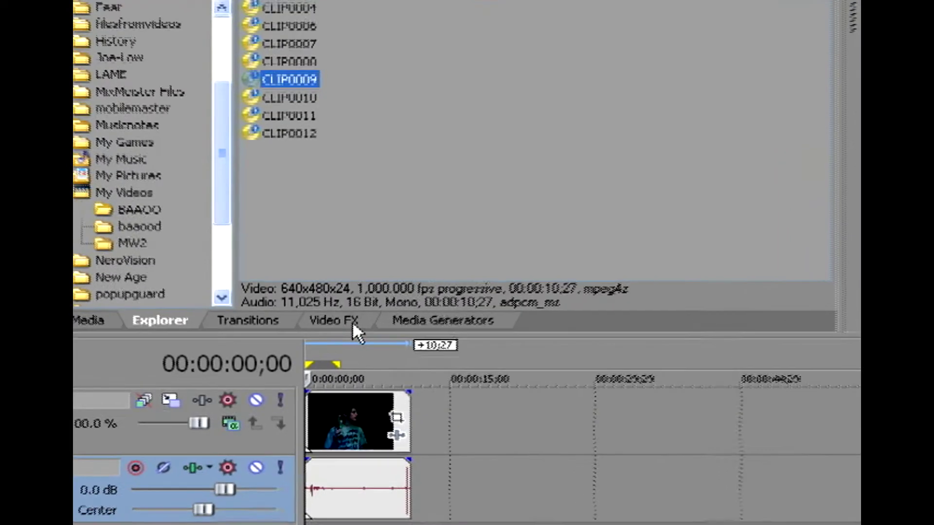
Apply the Gradient Map effect's Night Vision preset to CLIP0009 and try shifting gradient point 1 towards the light end and back.
click(410, 282)
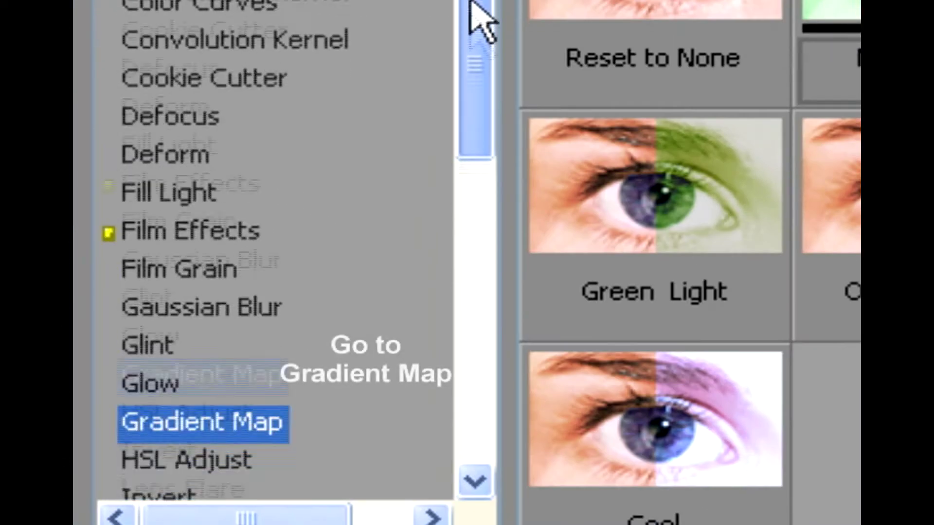
scroll(471, 4, down, 2)
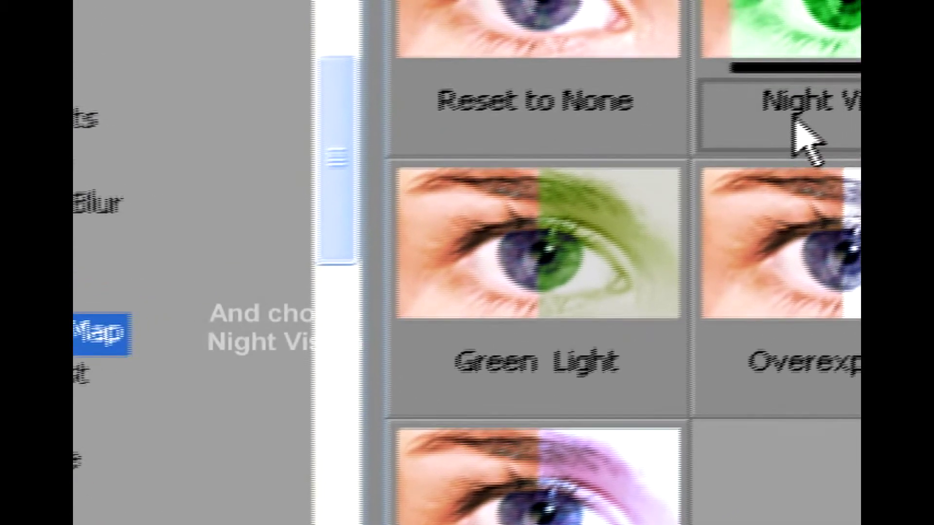
click(893, 90)
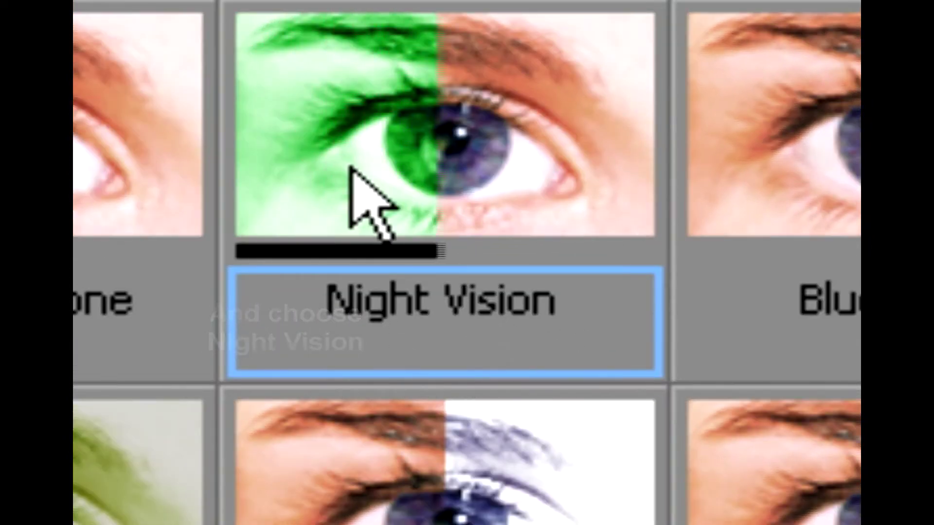
drag(355, 188, 735, 323)
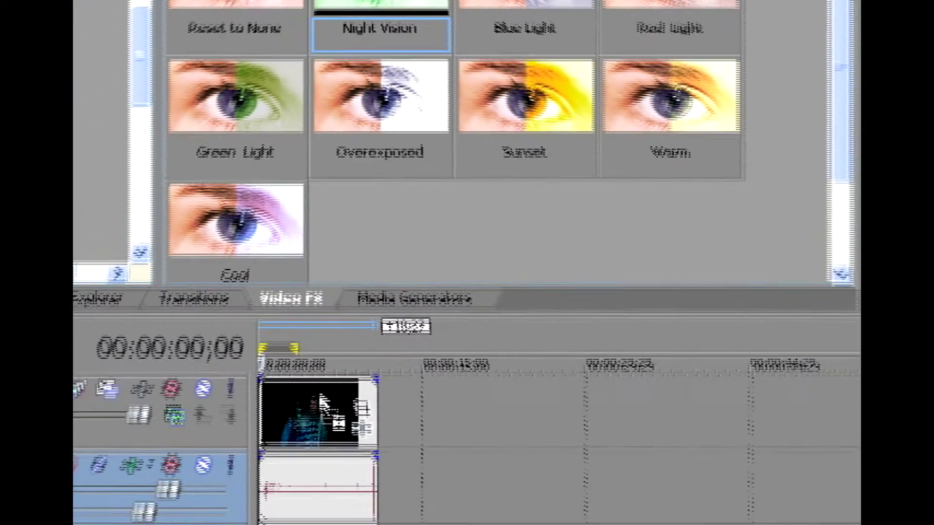
drag(321, 401, 321, 401)
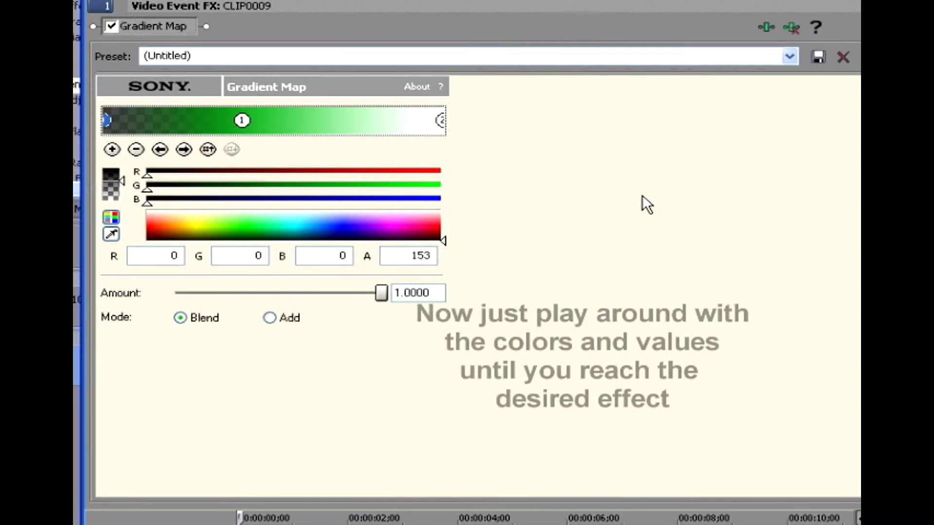
mouse_move(243, 118)
mouse_down()
mouse_move(200, 122)
mouse_move(291, 117)
mouse_up()
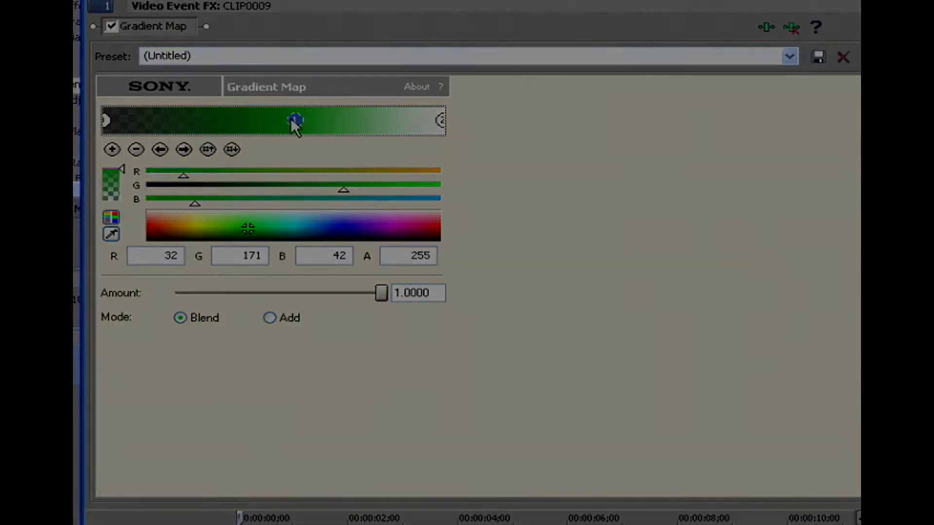
drag(294, 119, 251, 121)
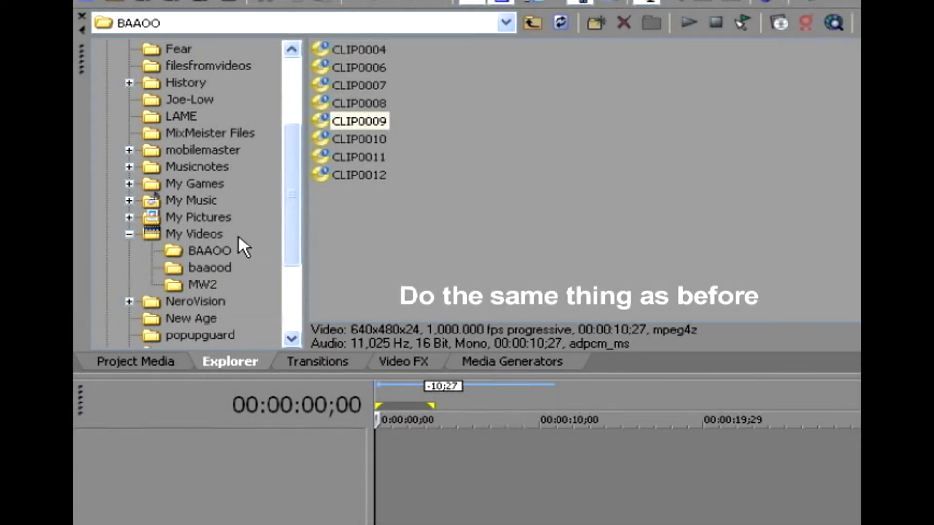
Place CLIP0062 from the baaood folder at the start of the timeline.
click(220, 267)
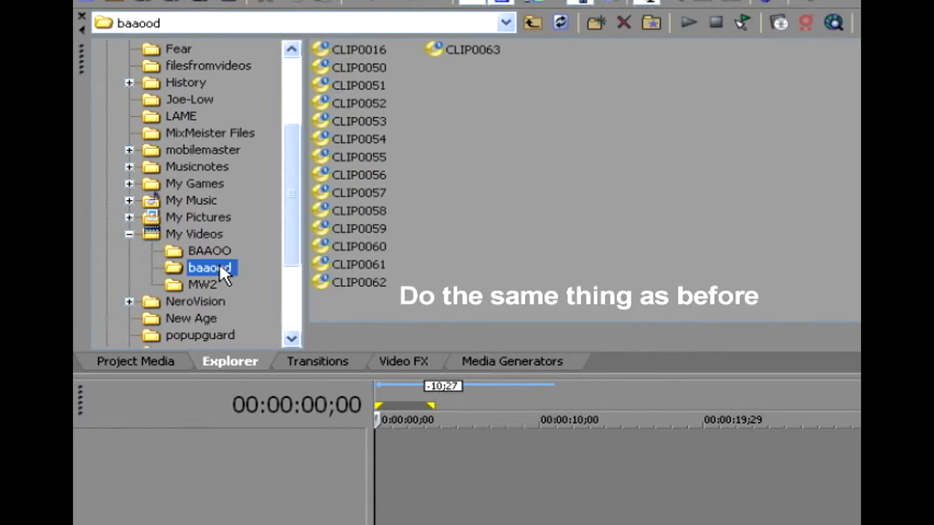
click(354, 282)
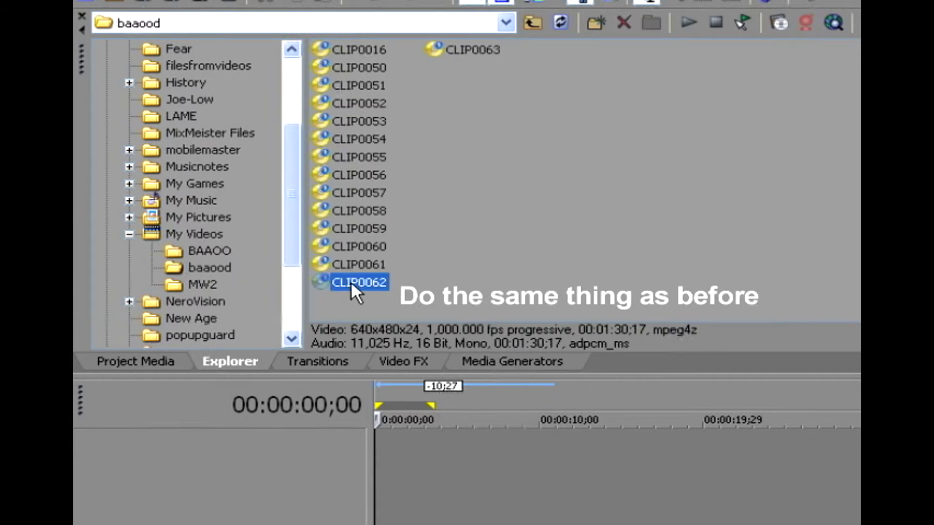
drag(346, 281, 383, 463)
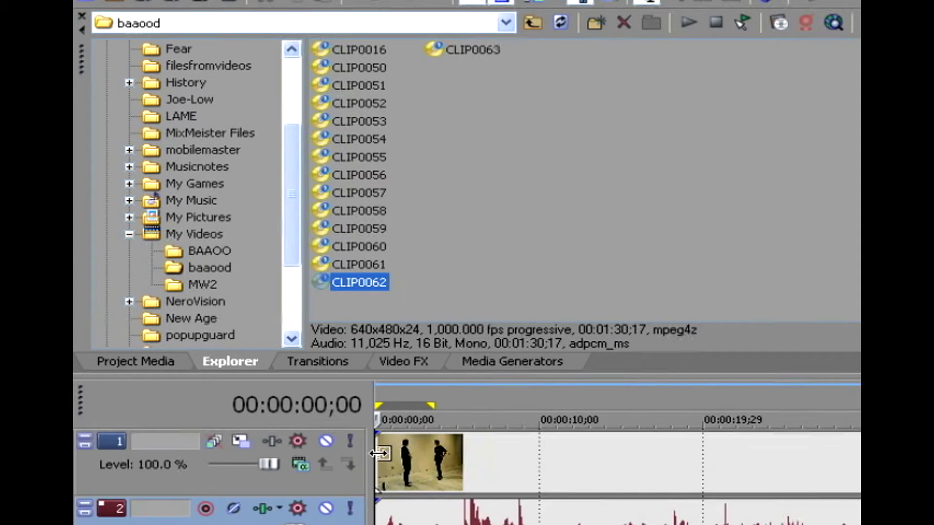
Split CLIP0062 at 00:00:10;00 and delete the part after the split.
click(539, 474)
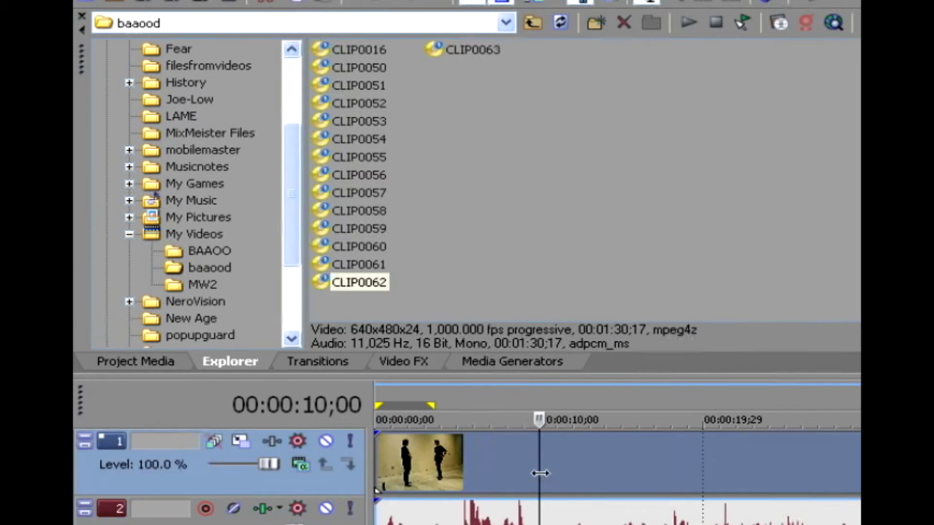
key(s)
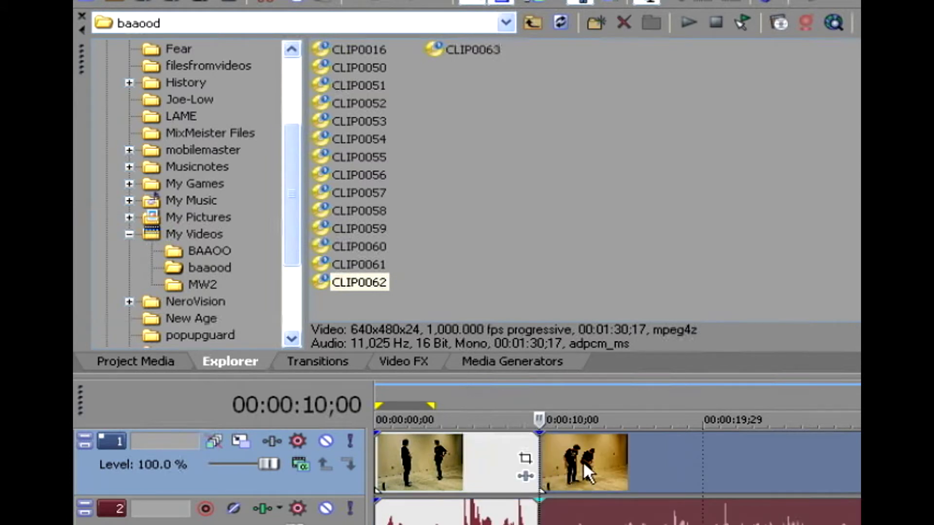
key(Delete)
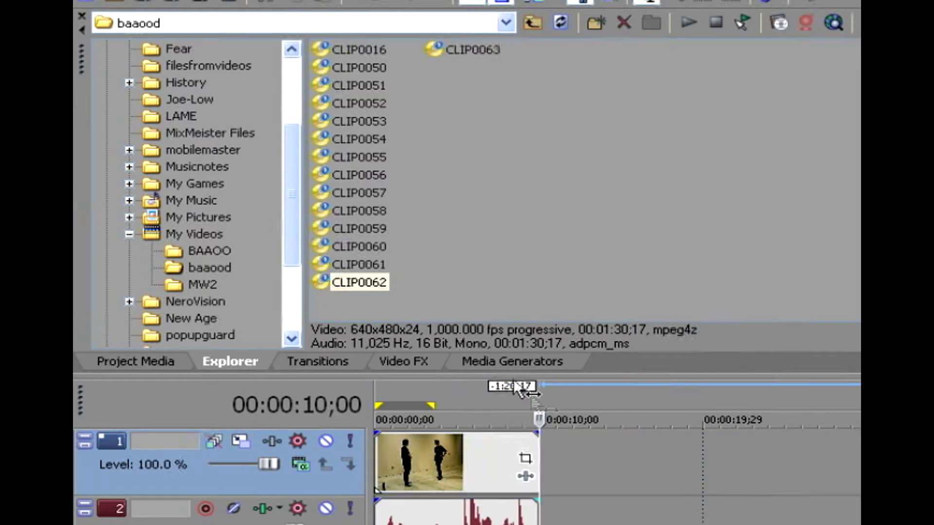
Apply the Gradient Map effect's Night Vision preset to CLIP0062 and move the effect settings window up.
click(393, 364)
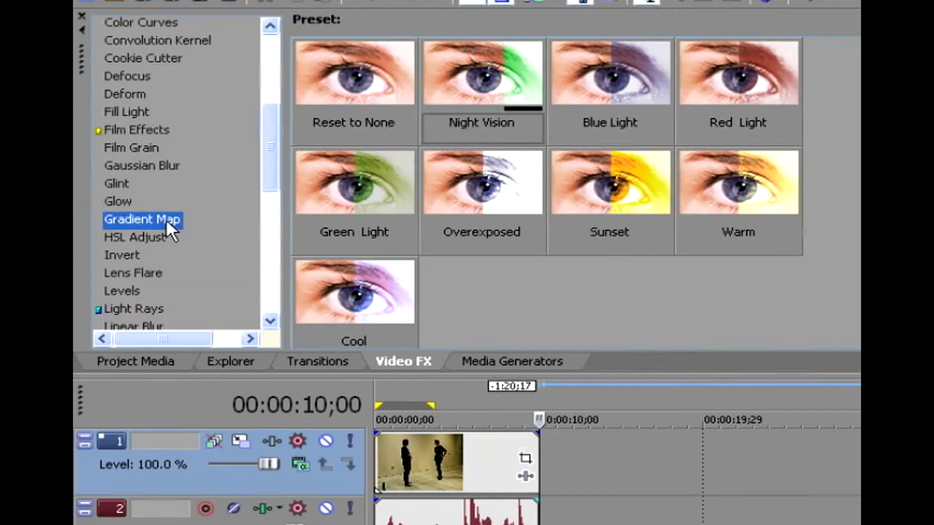
drag(497, 76, 483, 452)
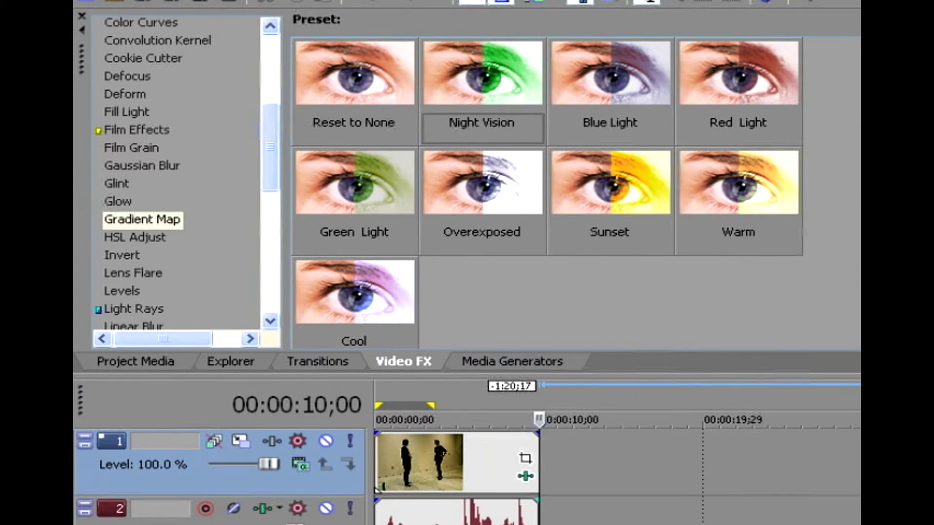
click(447, 462)
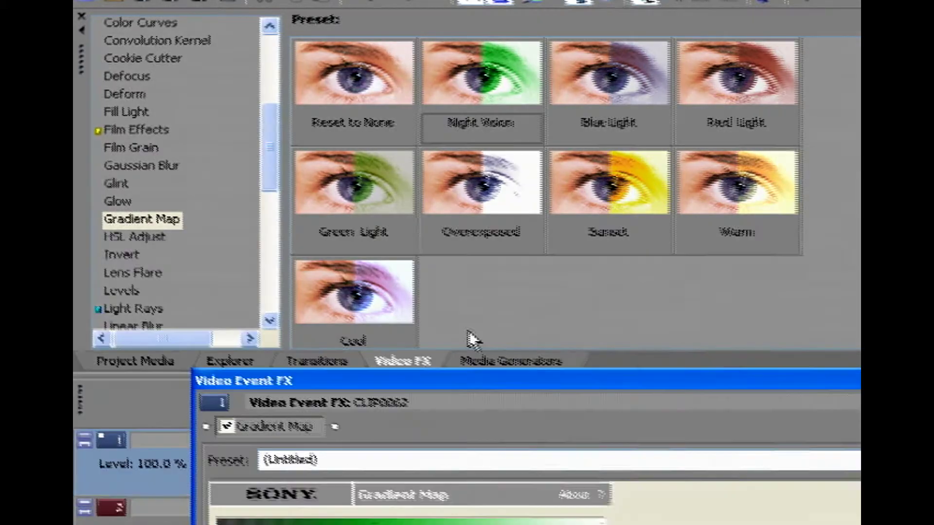
drag(472, 326, 471, 101)
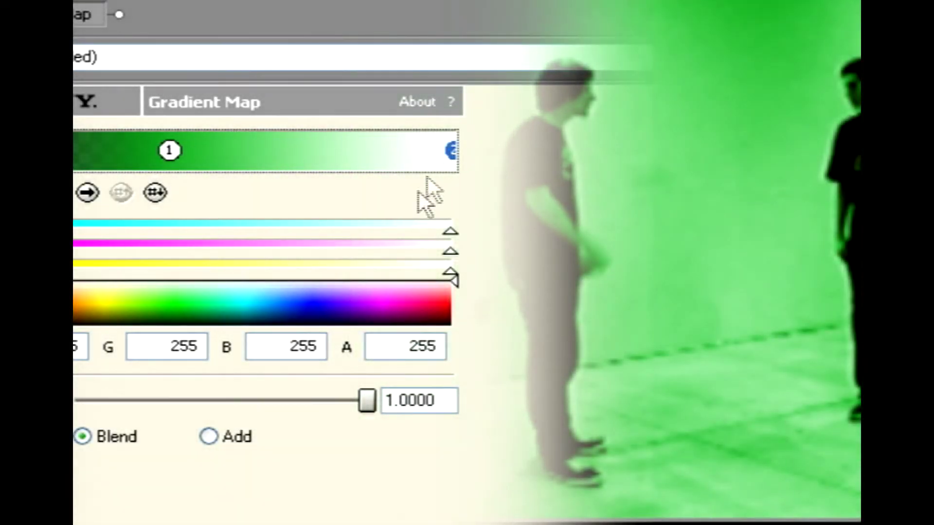
Try other colours for gradient point 2, and recolour point 1 aqua green with G 255 and B 162.
drag(321, 307, 365, 269)
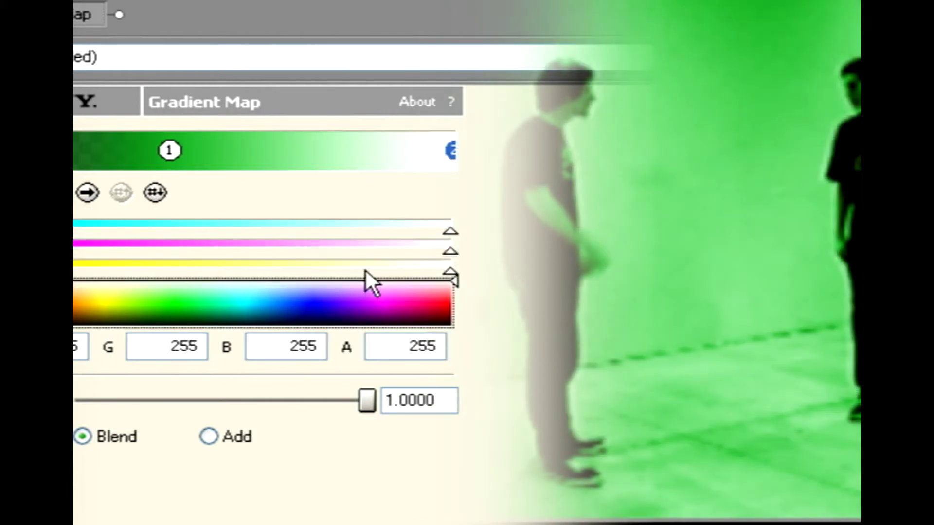
click(169, 150)
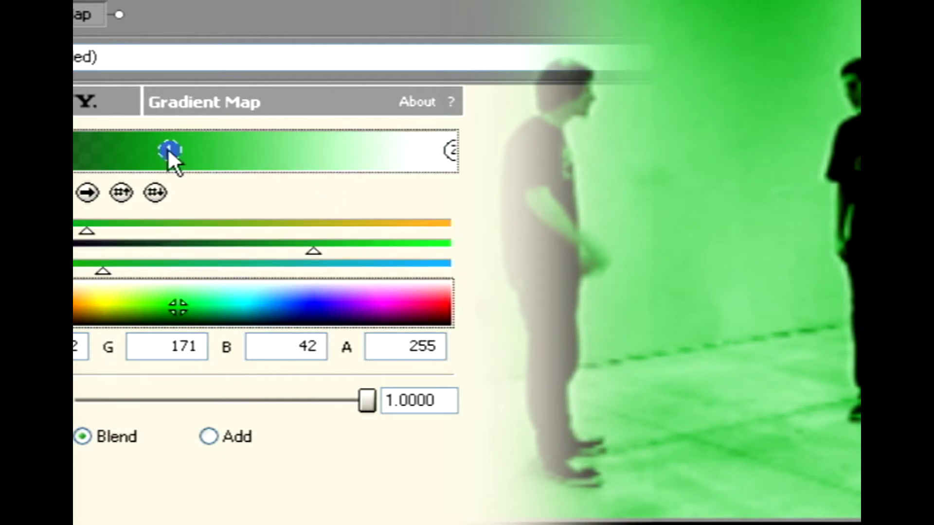
drag(180, 313, 215, 299)
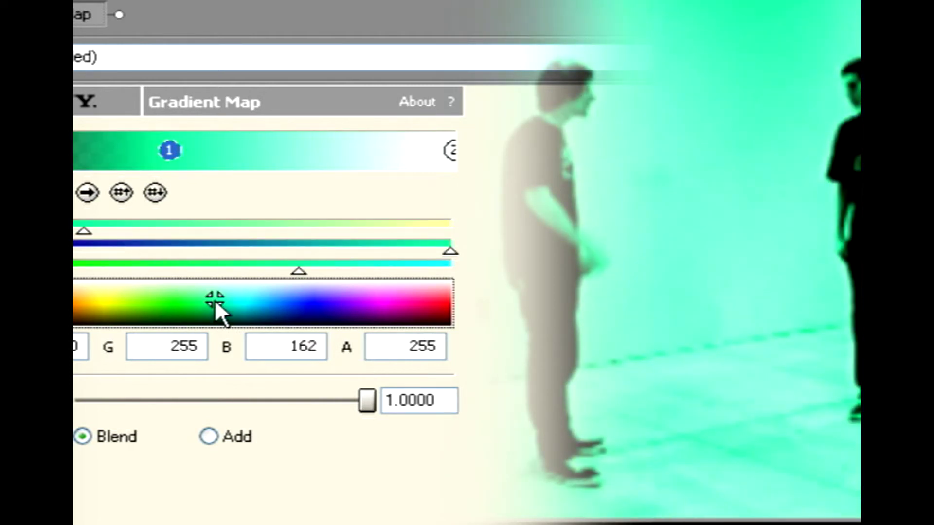
Set the alpha of gradient point 0 to 255 and recolour point 1 pure white.
click(78, 153)
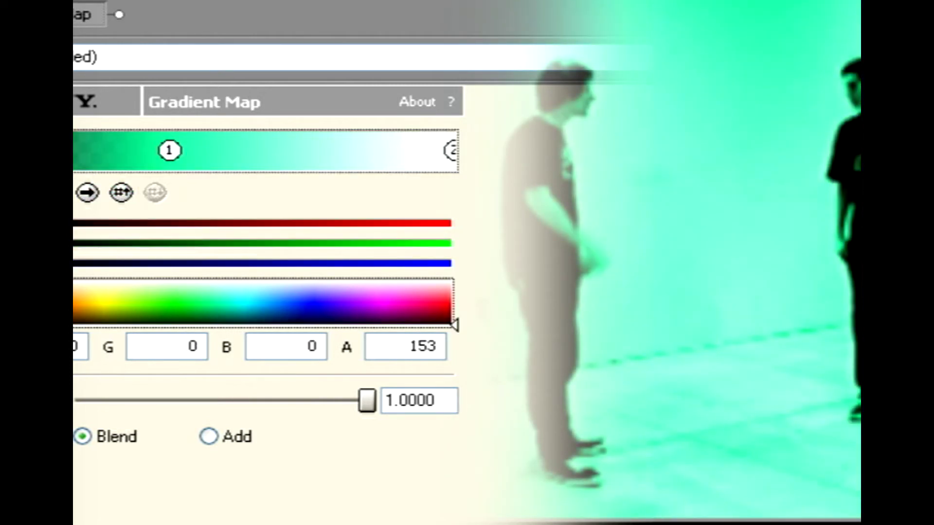
click(457, 323)
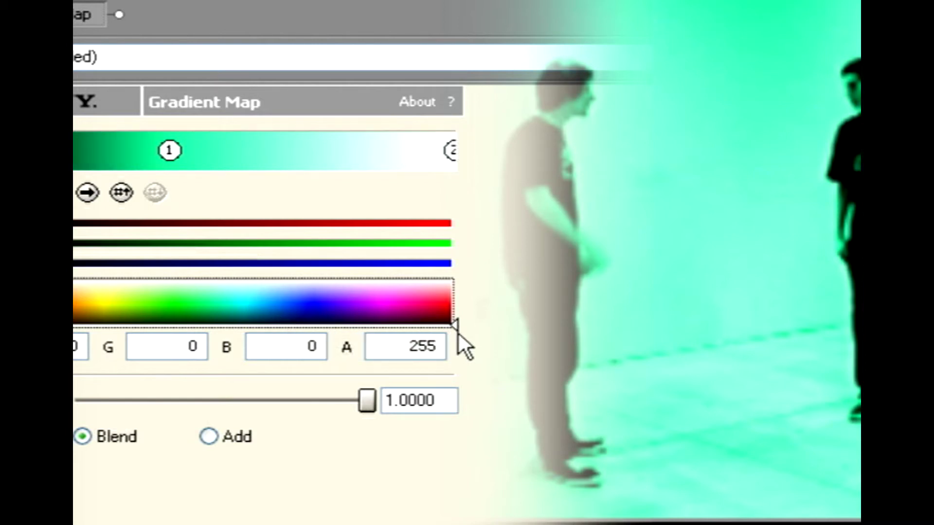
click(169, 151)
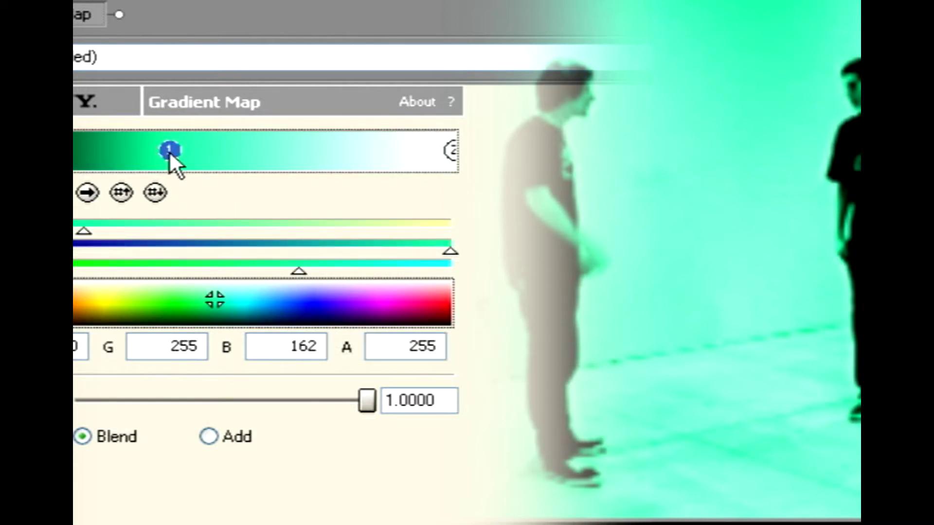
drag(214, 298, 254, 267)
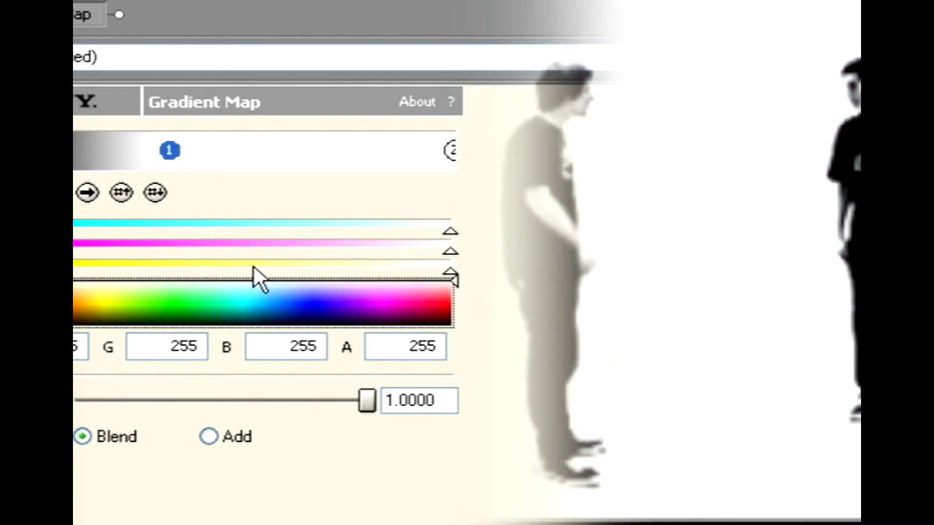
Recolour gradient point 2 blue with G 141 and B 210, and bring points 0 and 2 close to either side of point 1.
click(451, 151)
mouse_move(305, 305)
mouse_down()
mouse_move(326, 315)
mouse_move(311, 303)
mouse_move(266, 307)
mouse_up()
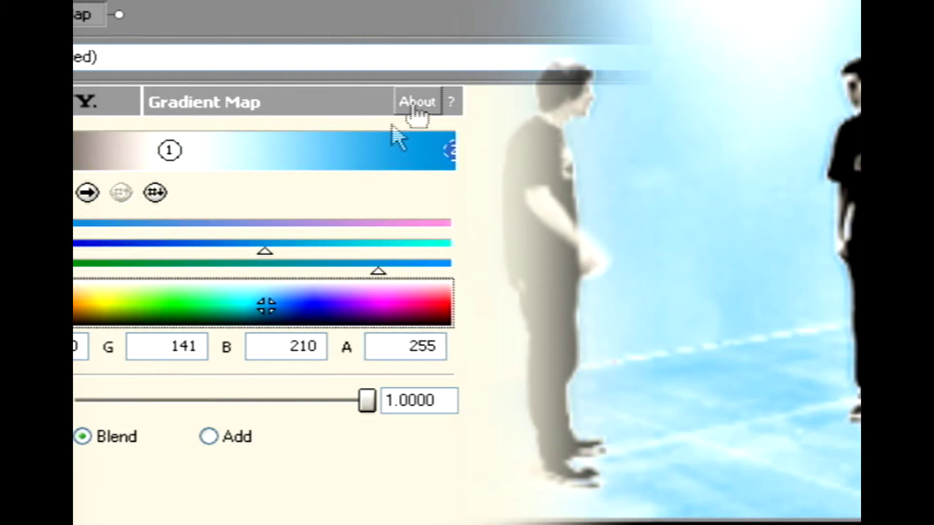
drag(448, 146, 95, 146)
drag(100, 149, 209, 151)
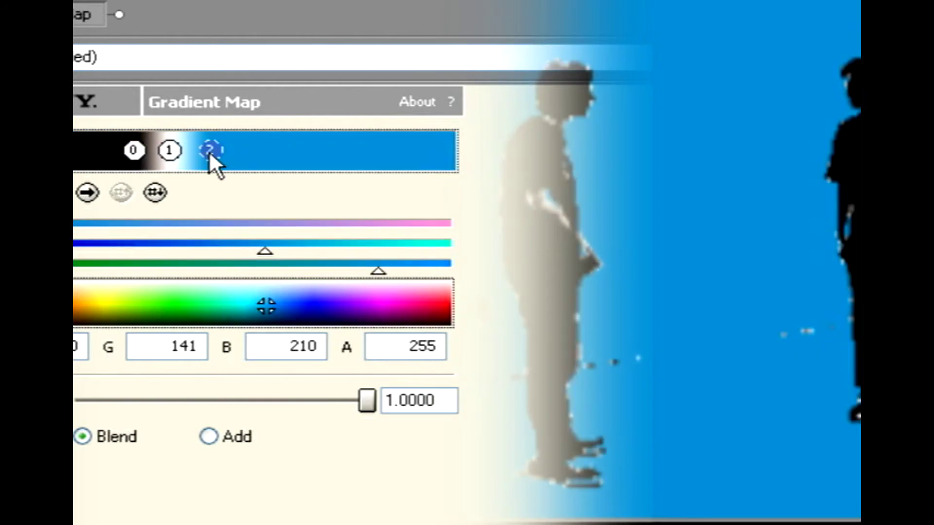
Set gradient point 2's alpha to 0, and try alpha 0 and 102 on point 0 before restoring it to 255.
double_click(422, 347)
text(0)
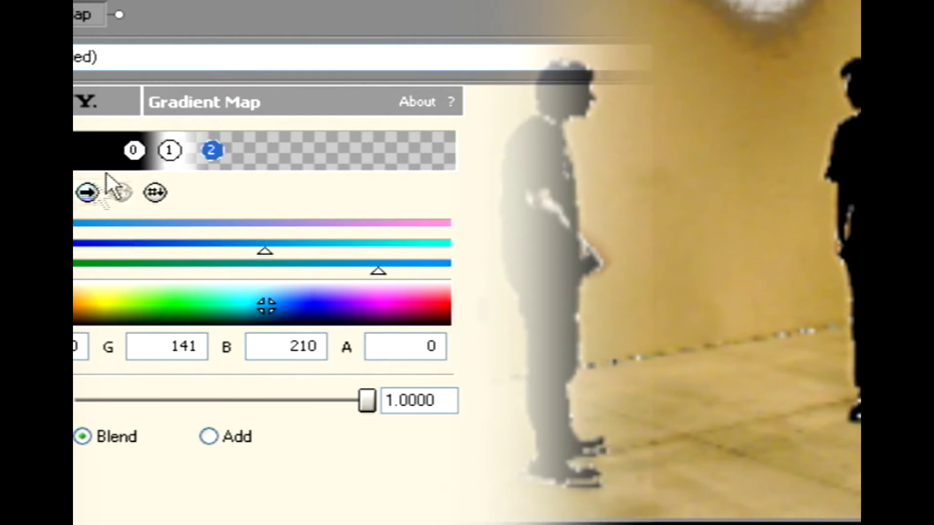
click(134, 150)
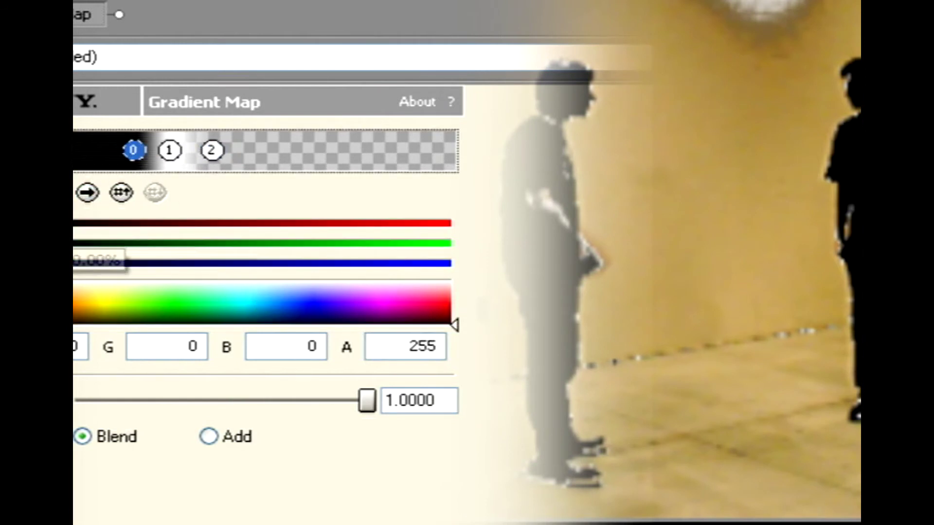
text(0)
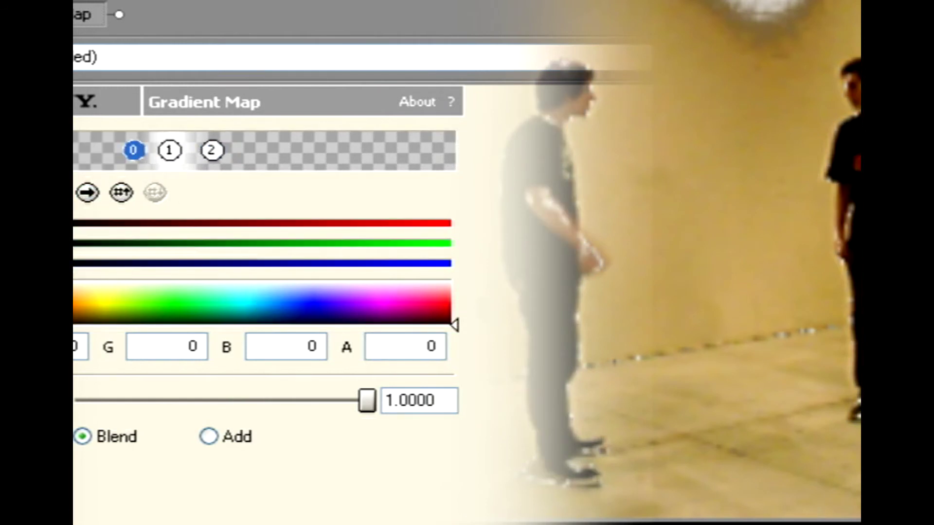
text(255)
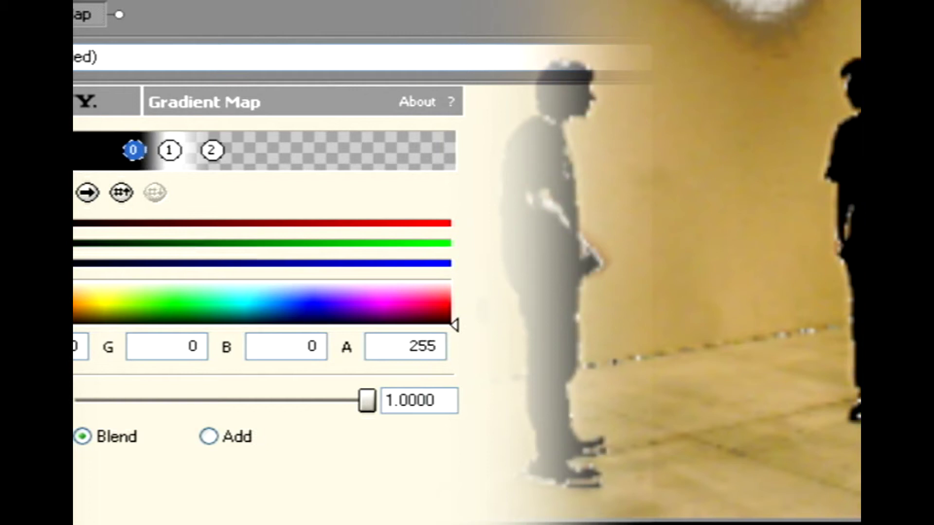
text(102)
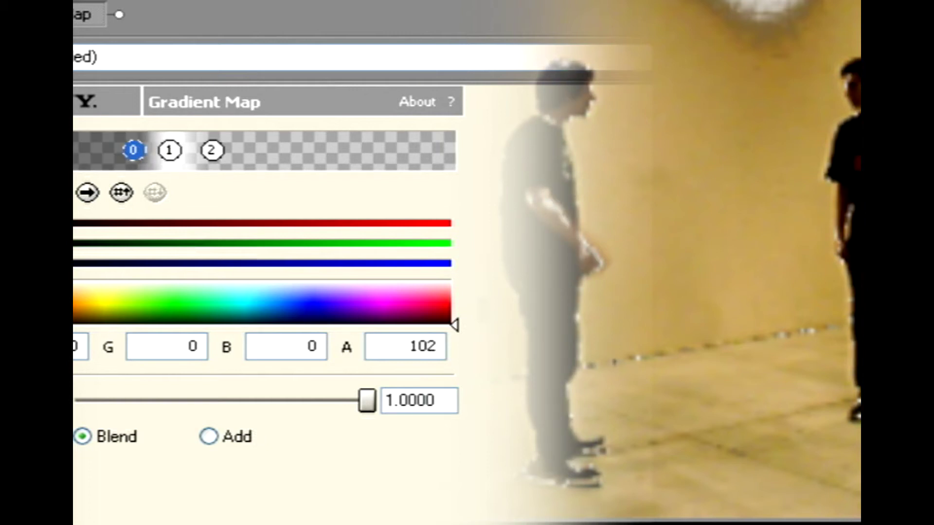
text(255)
Set the alpha of gradient point 1 to 0 and that of point 2 to 255.
click(168, 150)
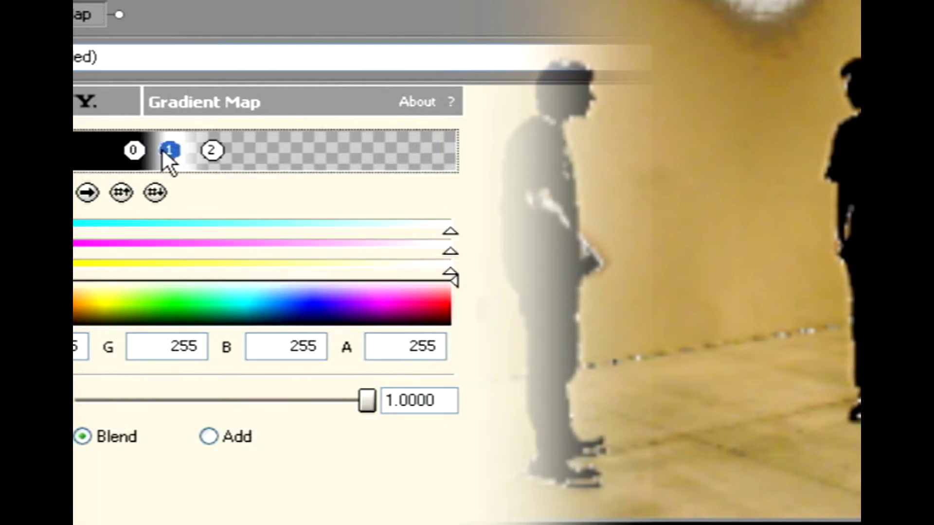
text(0)
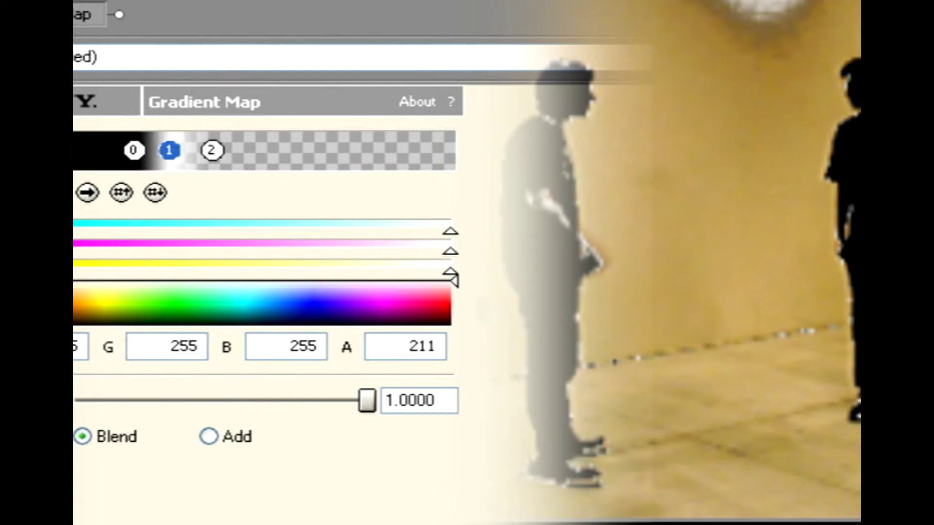
click(211, 151)
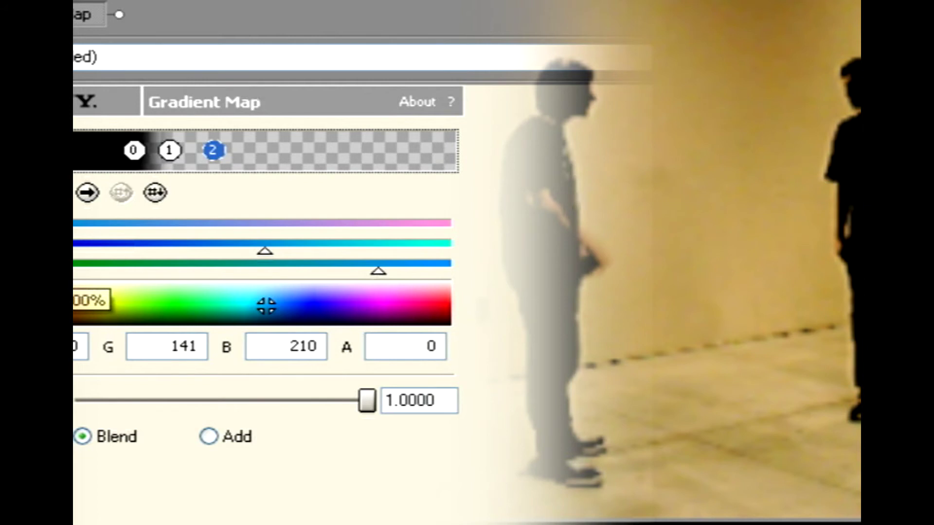
text(255)
Set the alpha of gradient point 1 to 168 and move it past point 0 towards the gradient's dark end.
click(169, 152)
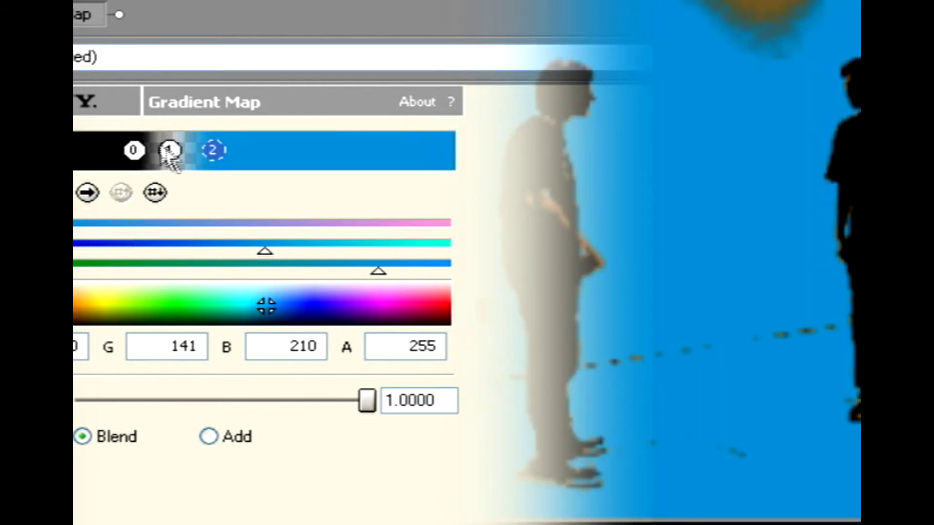
text(168)
drag(172, 152, 87, 155)
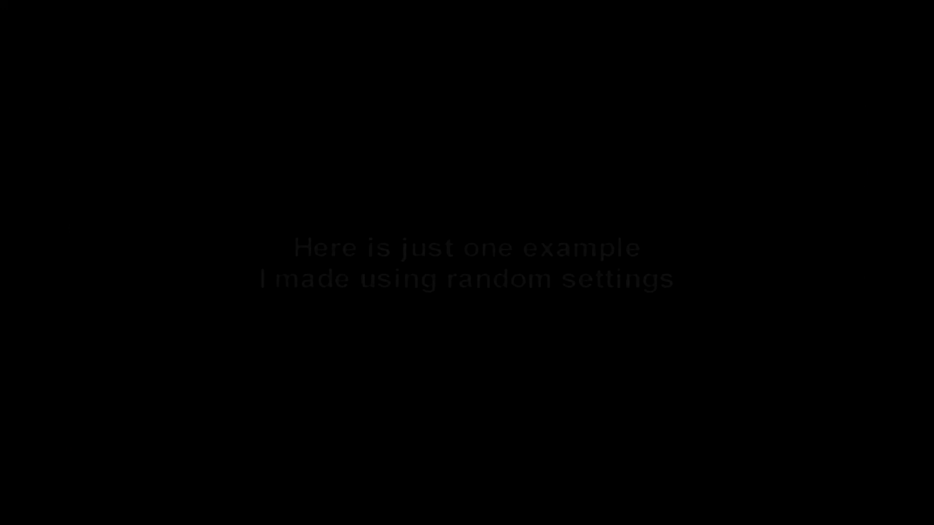